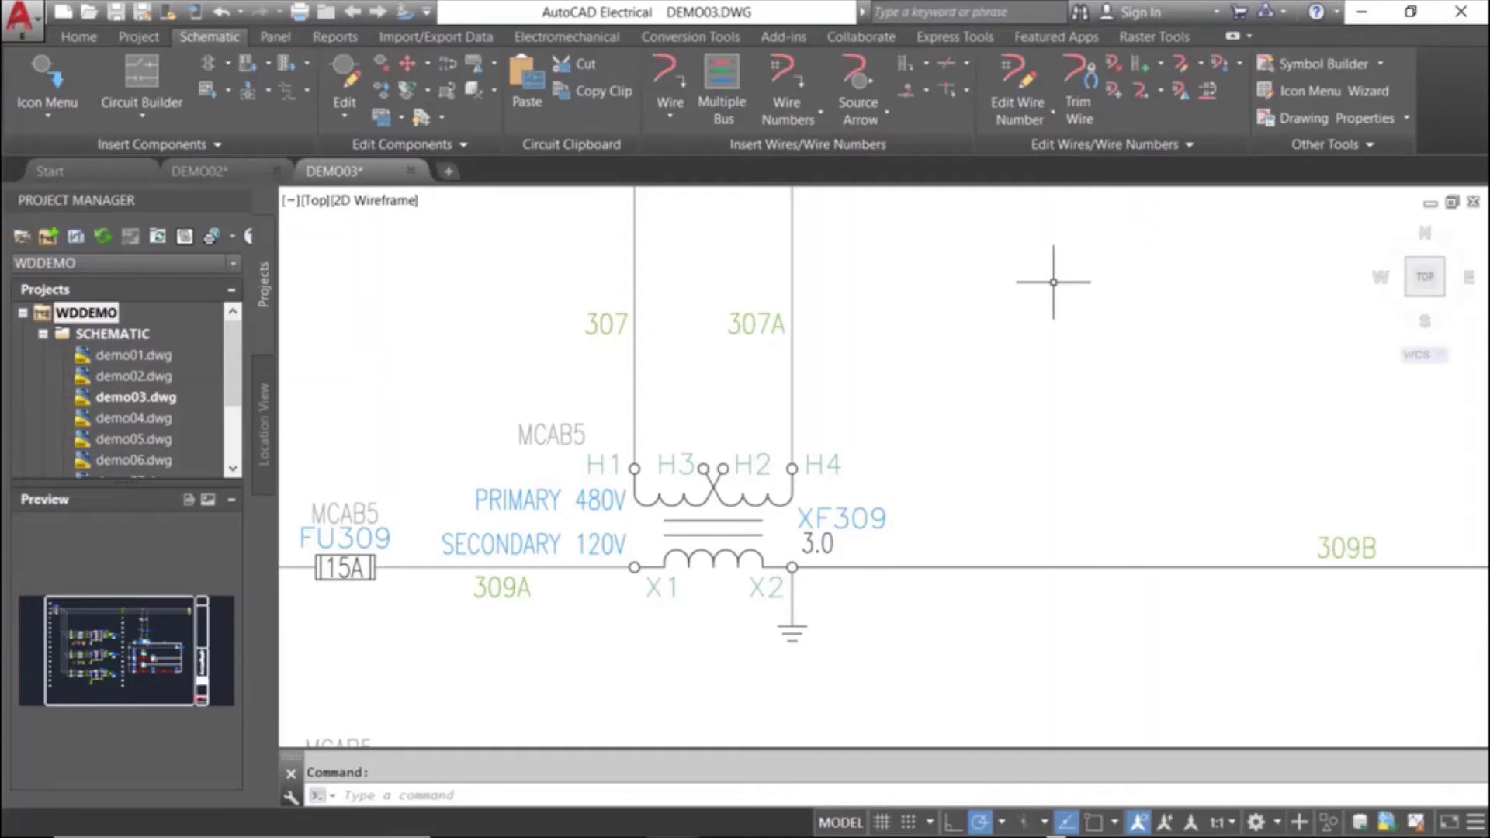
# Insert a normally open push button from the Push Buttons icon menu onto secondary wire 309C
pyautogui.click(45, 69)
pyautogui.click(579, 245)
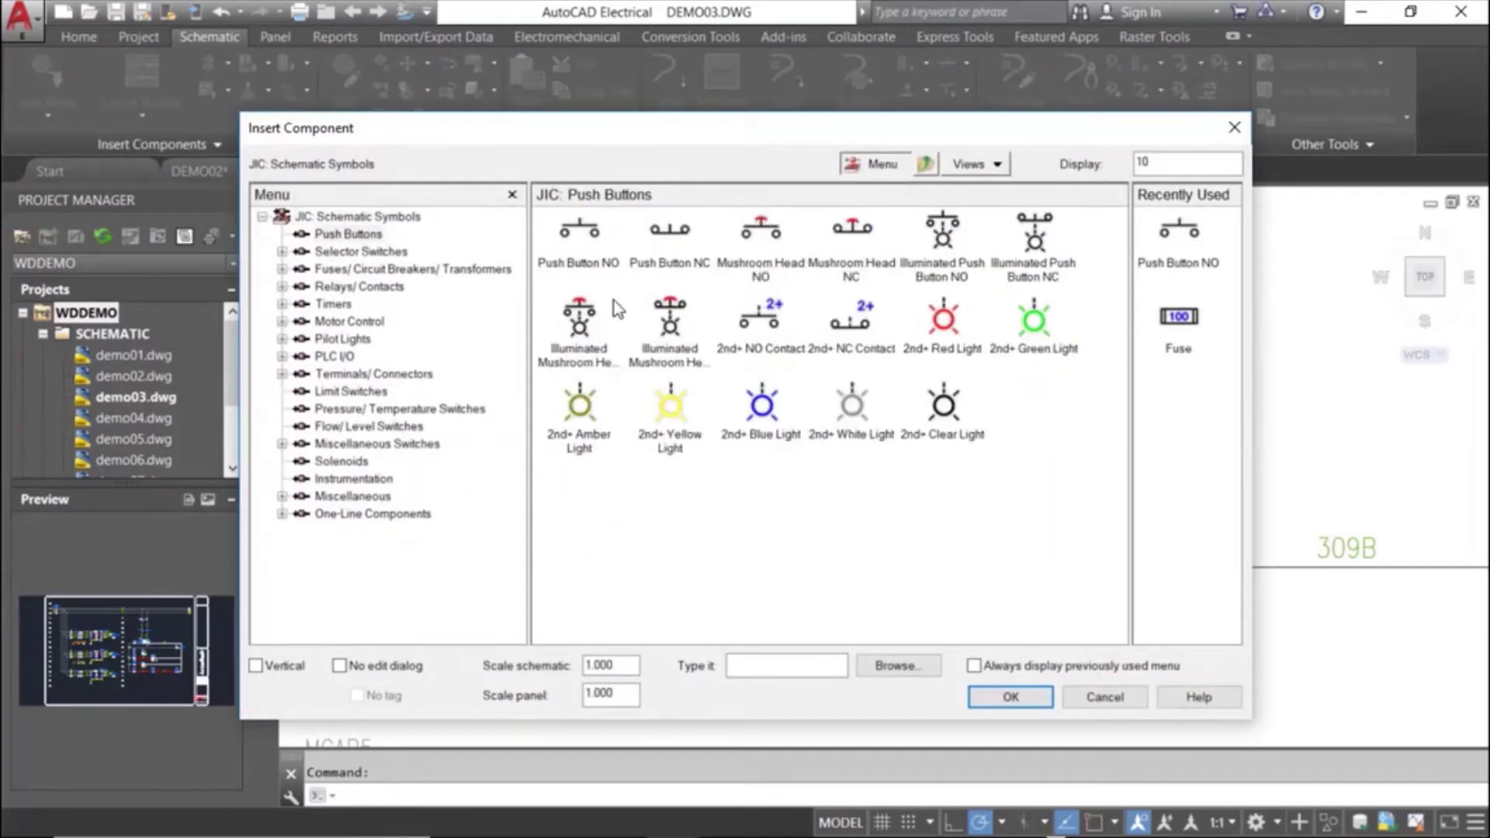
pyautogui.click(579, 236)
pyautogui.click(1042, 568)
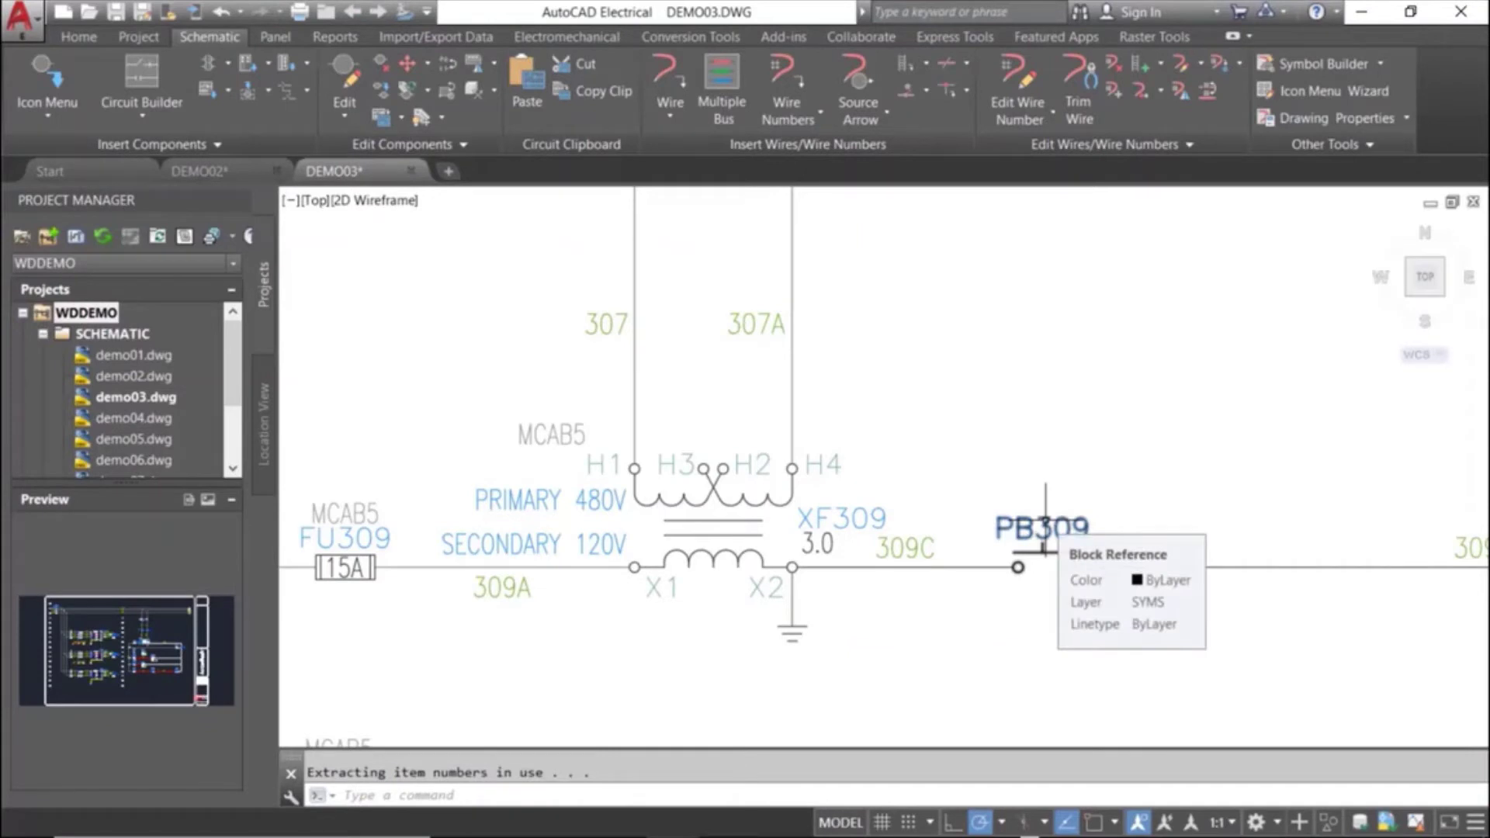
# Open the Insert / Edit Component dialog for push button PB309
pyautogui.click(1045, 535)
pyautogui.rightClick(1046, 531)
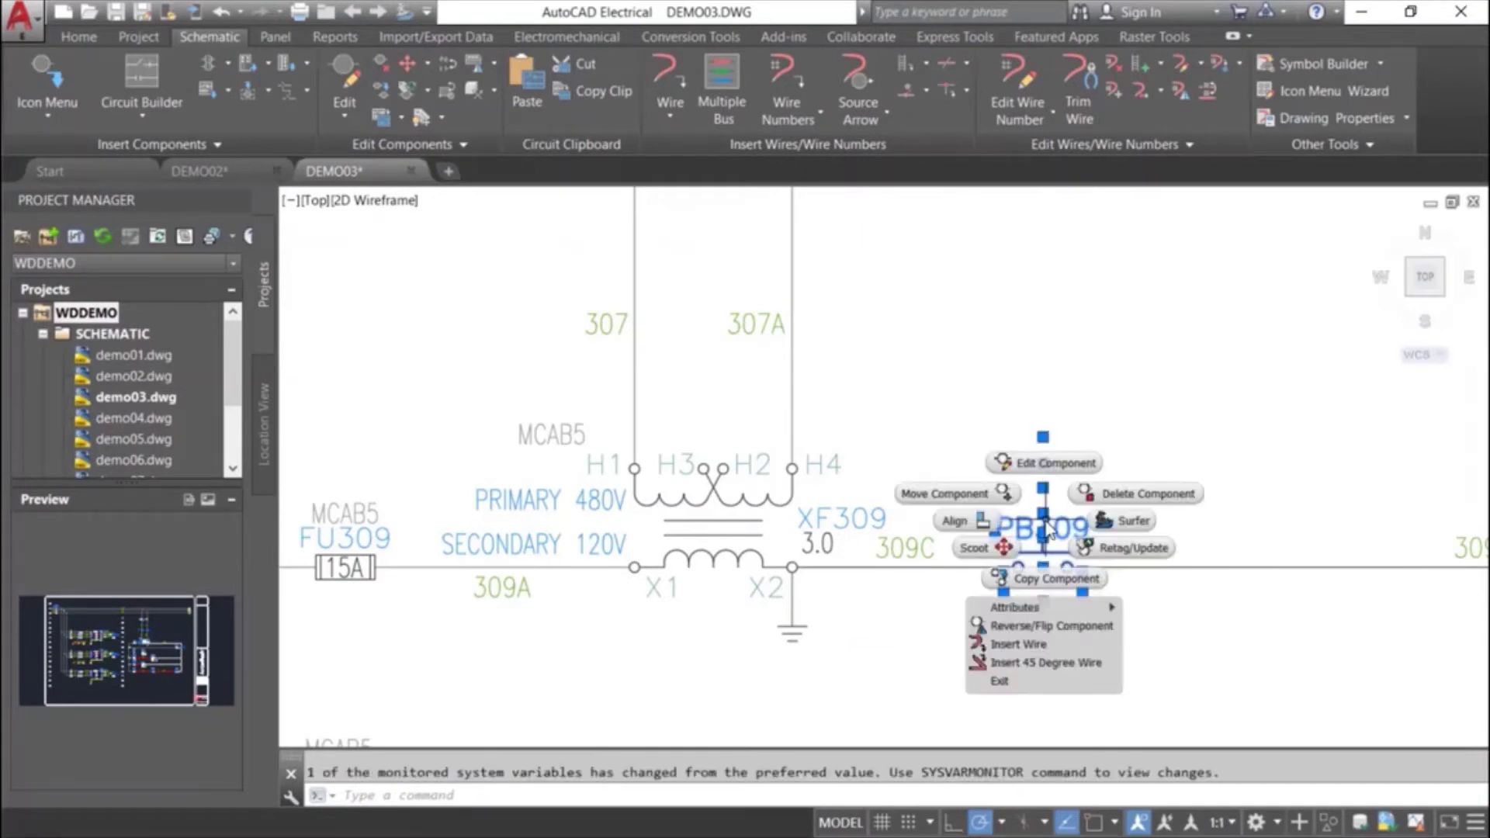
pyautogui.click(1068, 471)
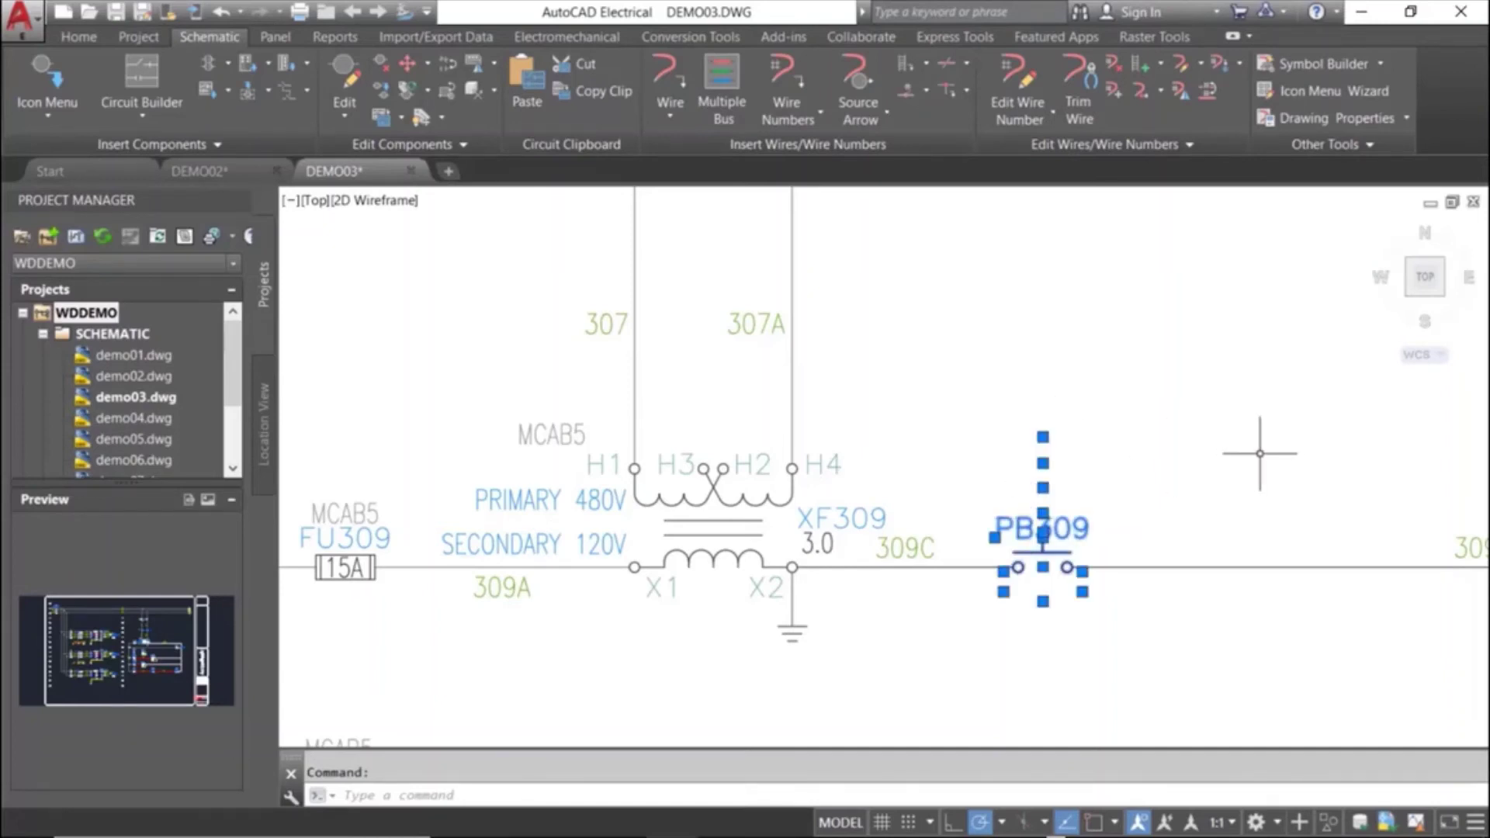
# Open the radial marking menu on push button PB309
pyautogui.rightClick(1069, 529)
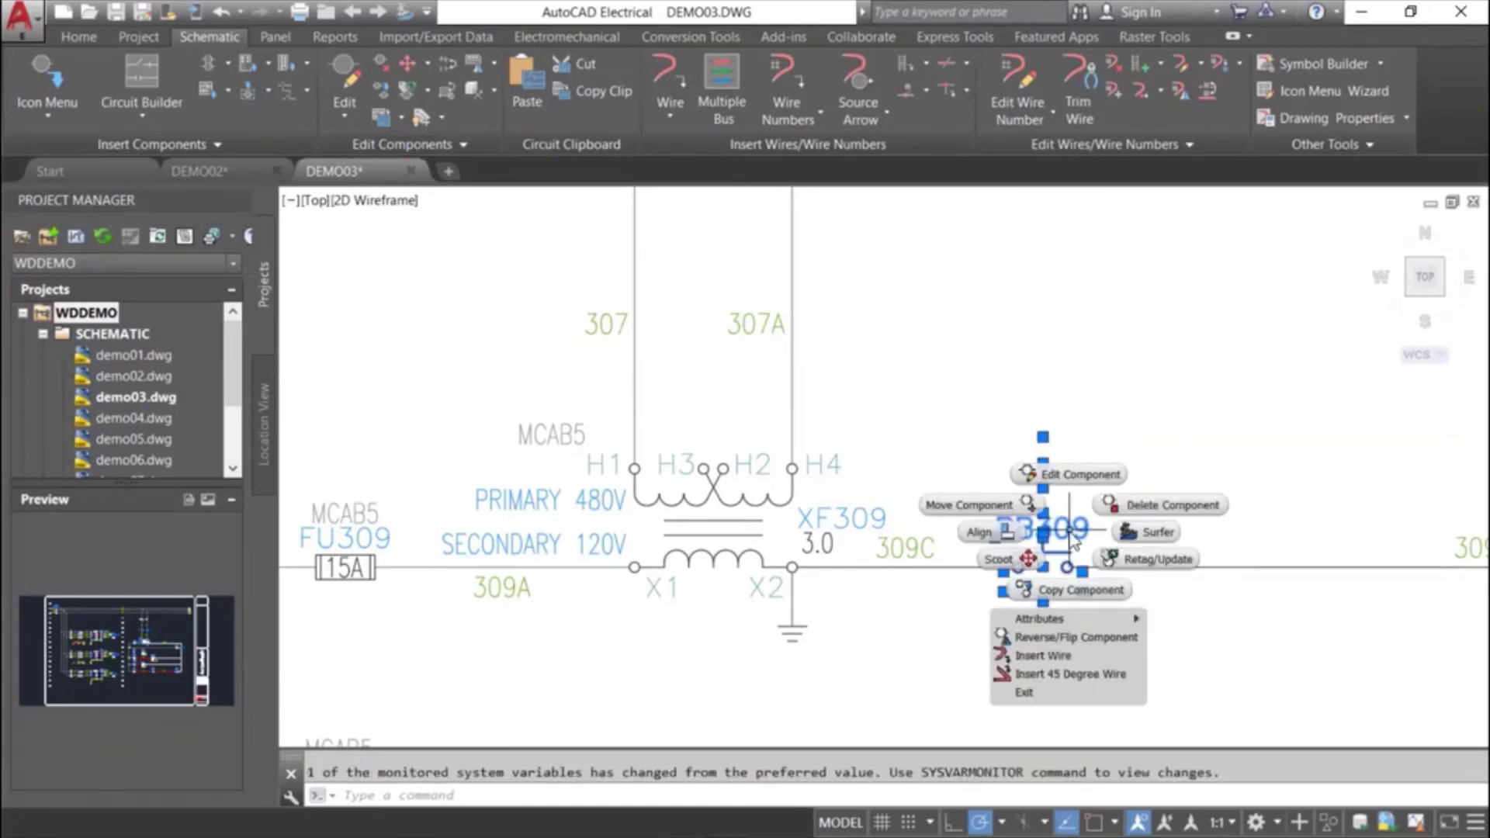